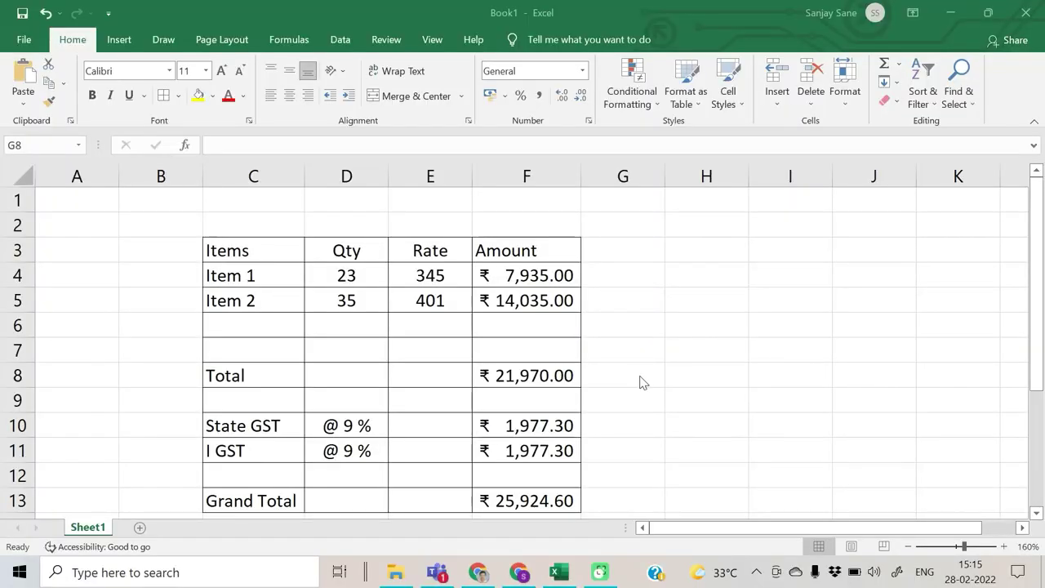
- Inspect the Item 1 and Item 2 amount formulas, leaving both unchanged
click(642, 380)
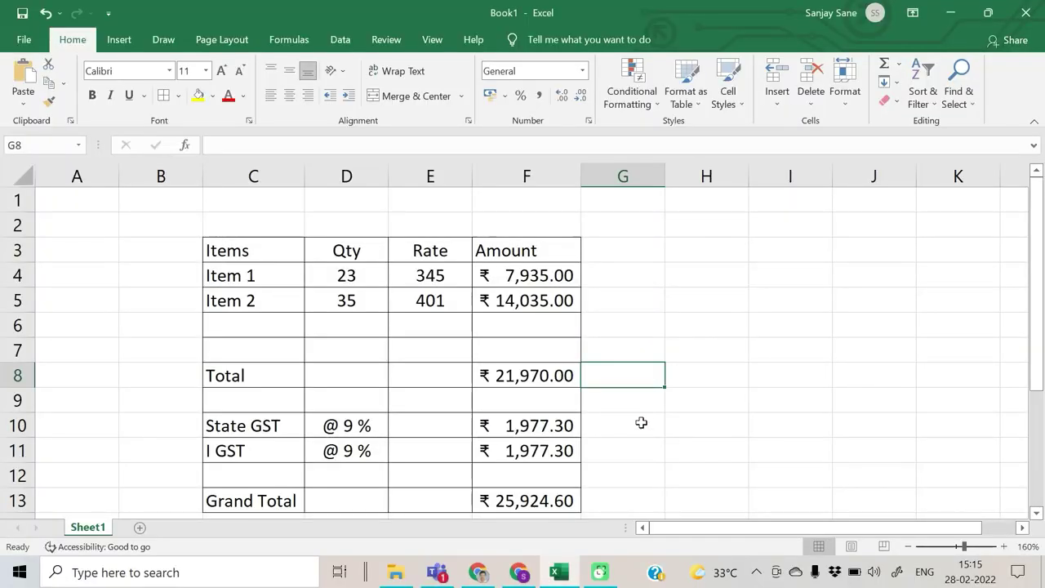
click(564, 361)
click(548, 394)
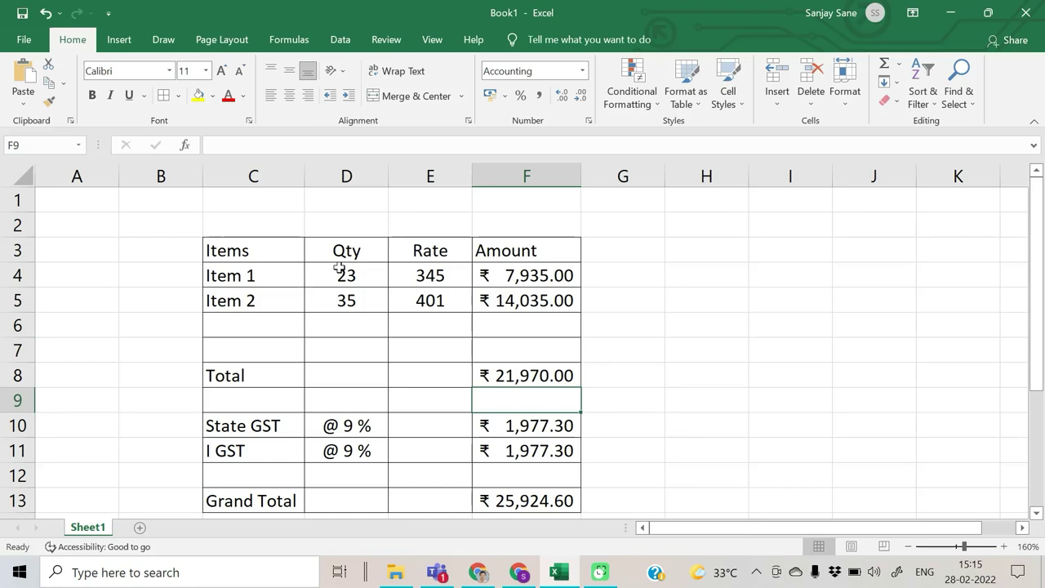
click(343, 274)
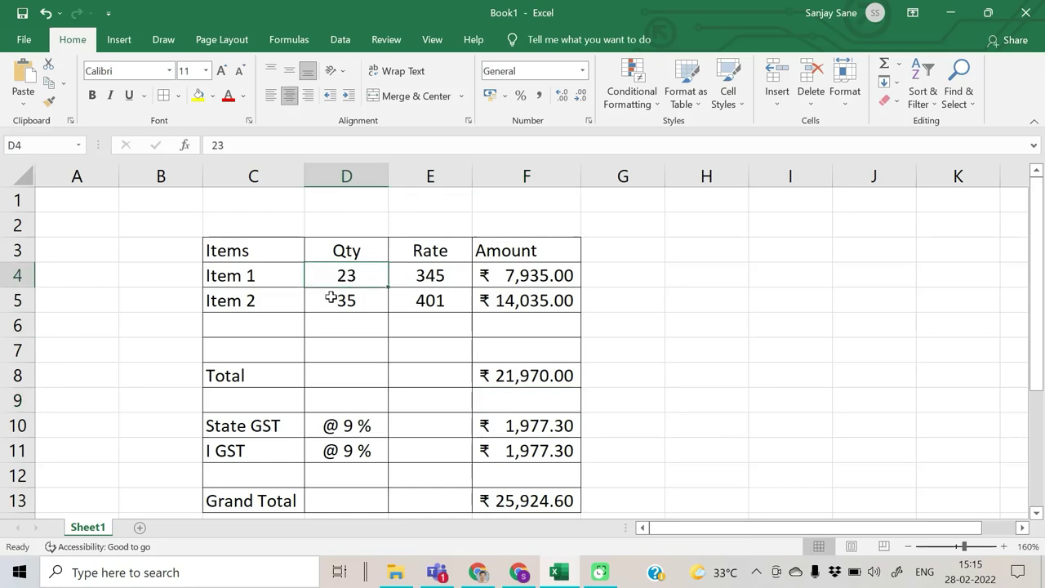
double_click(528, 275)
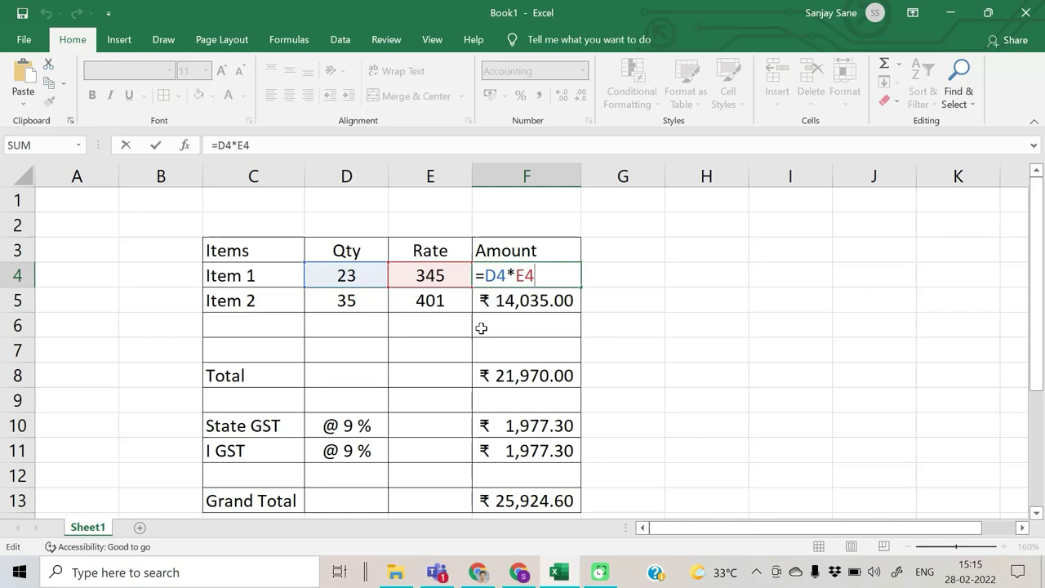
key(Return)
double_click(512, 301)
key(Return)
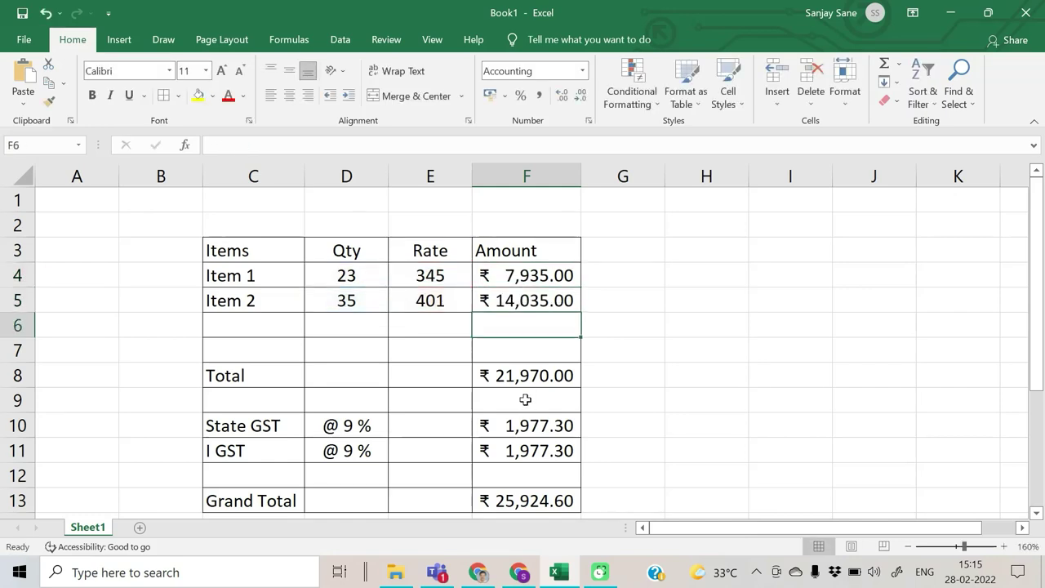
- Inspect the Total formula and review the State GST, I GST and Grand Total amounts
click(534, 372)
double_click(535, 372)
key(Return)
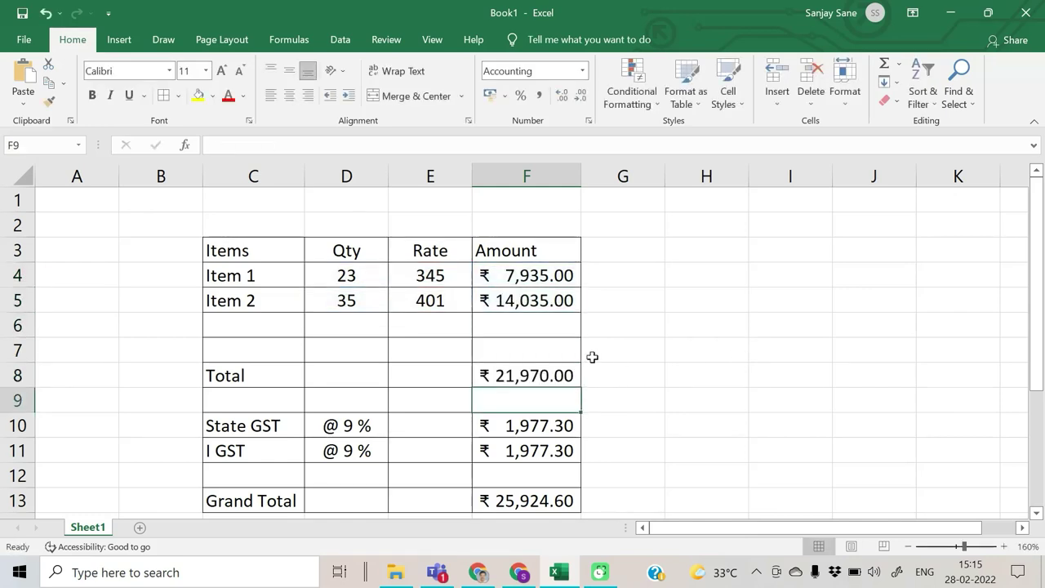
click(558, 375)
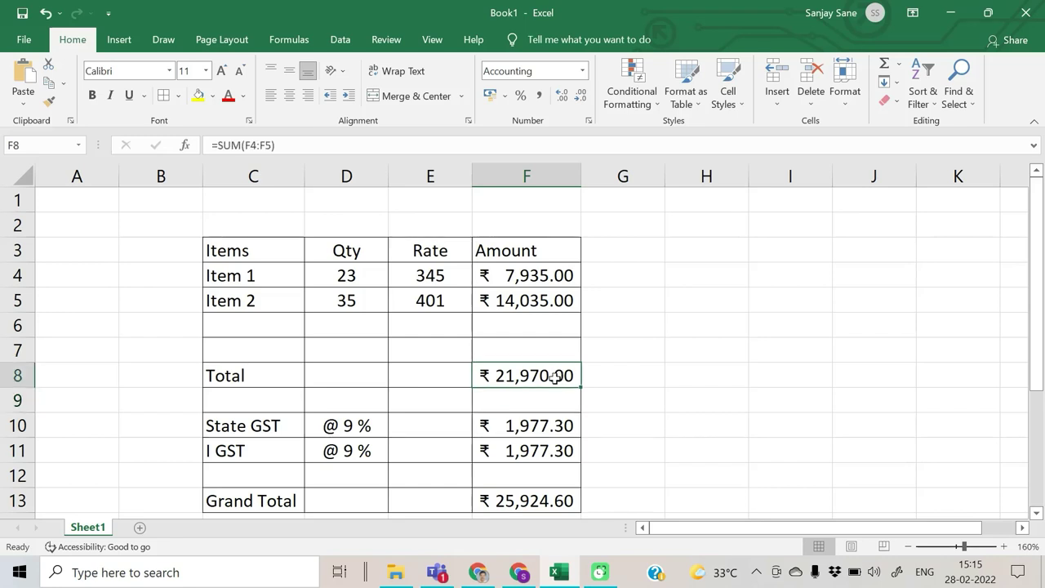
click(522, 430)
click(523, 452)
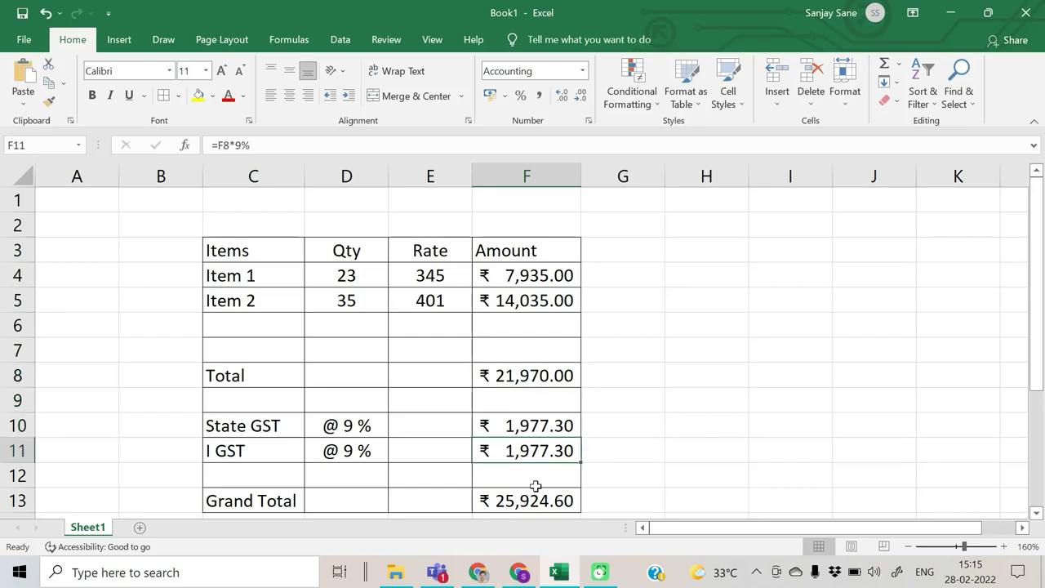
click(503, 504)
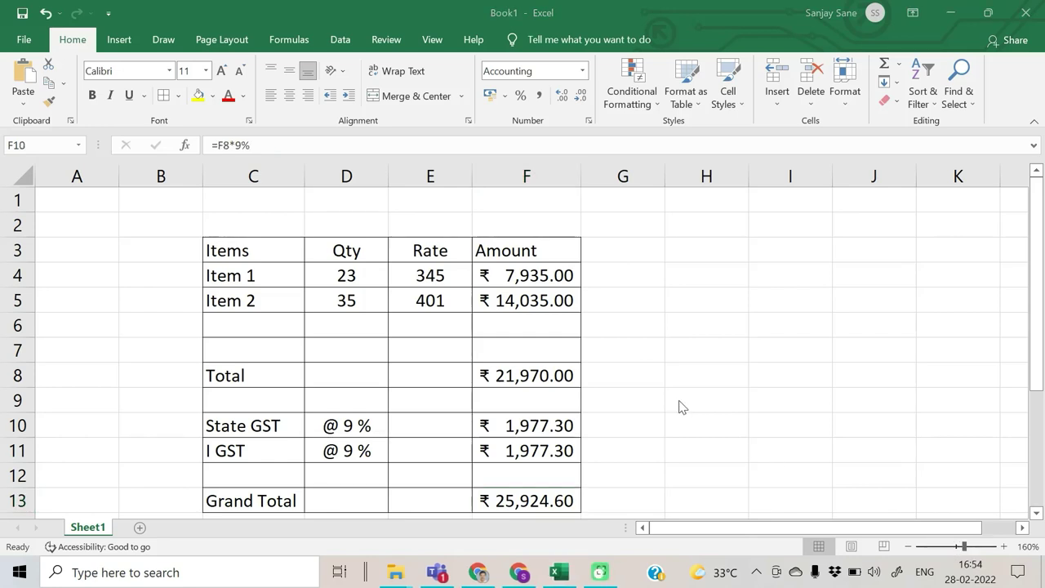
- Select the Amount column F4:F13 and recheck the Item 1 and Item 2 amount formulas
click(502, 327)
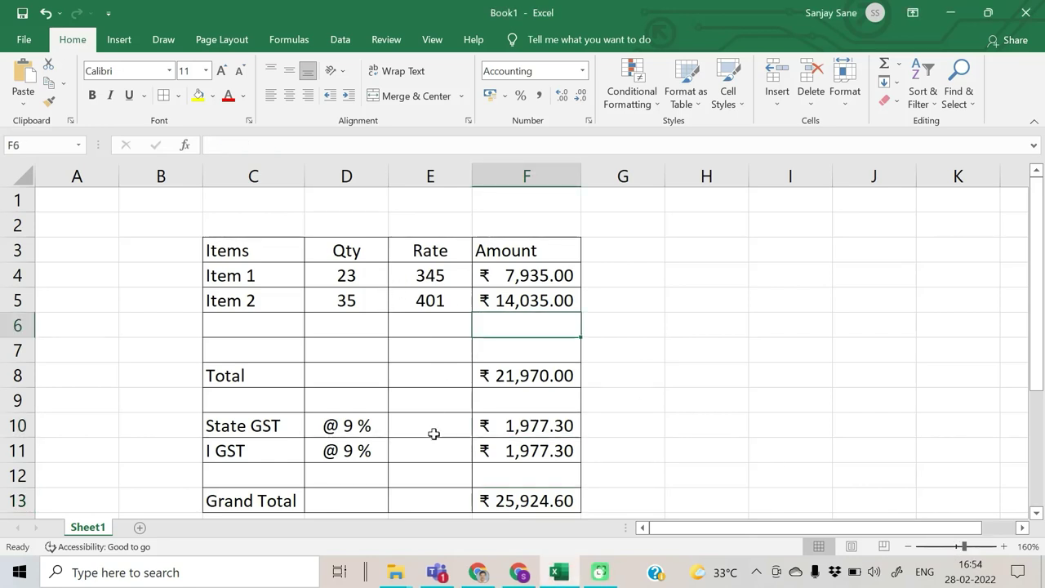
drag(512, 282, 506, 500)
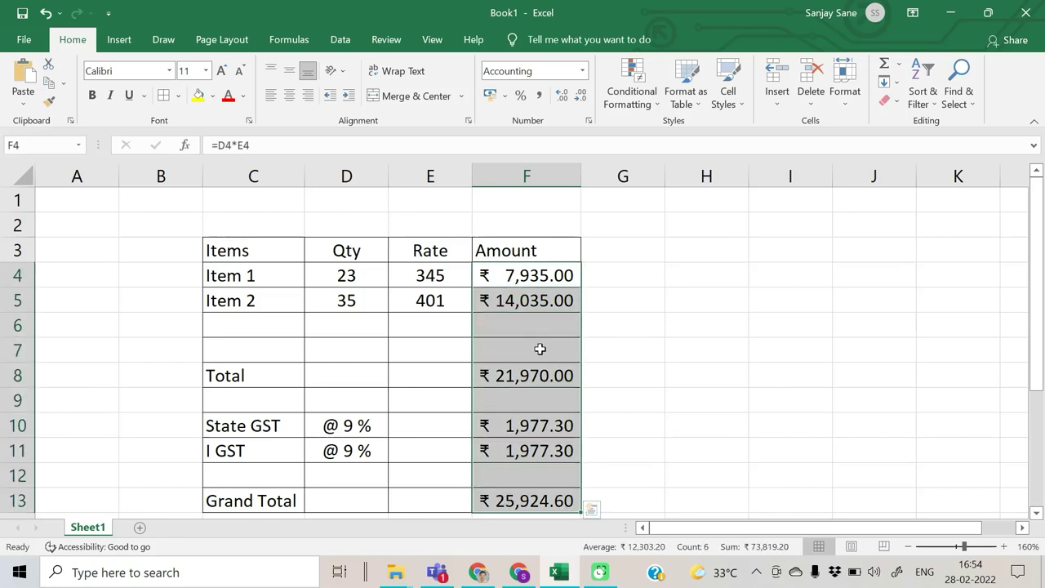
click(519, 276)
double_click(530, 270)
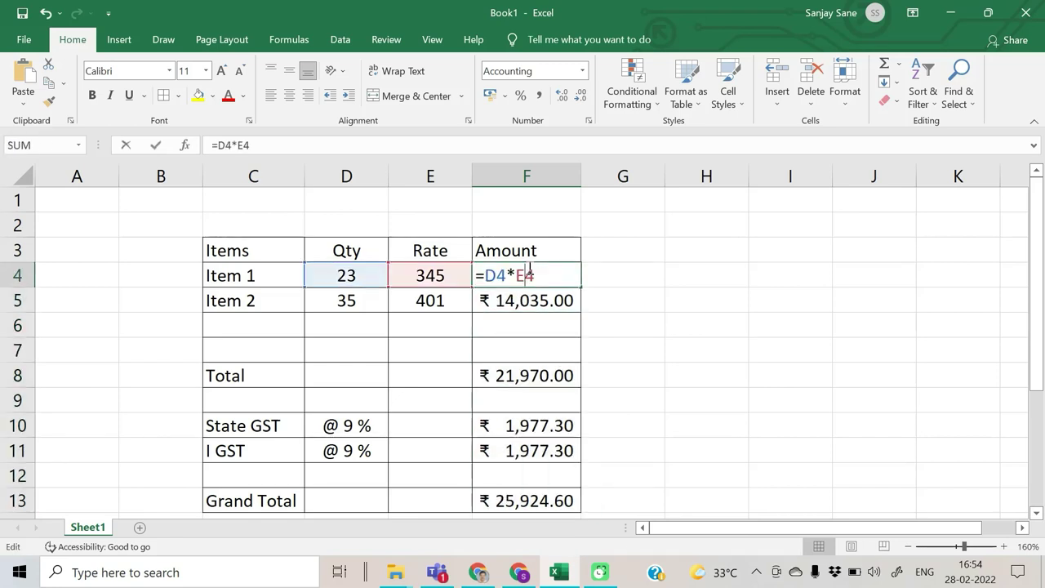
key(Return)
double_click(518, 304)
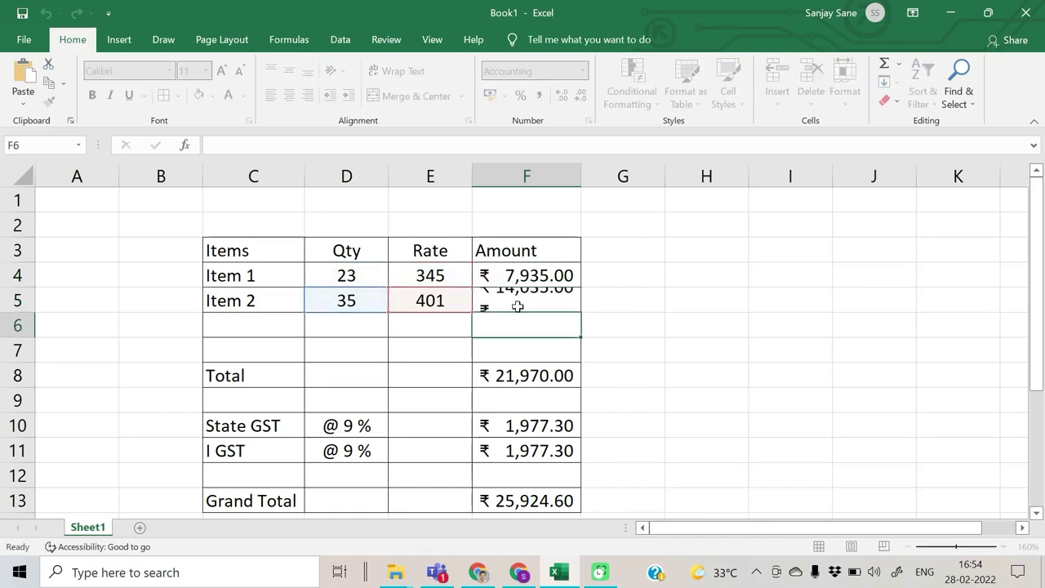
key(Return)
- Recheck the Total, State GST, I GST and Grand Total formulas without changing them
double_click(532, 375)
key(Return)
double_click(523, 428)
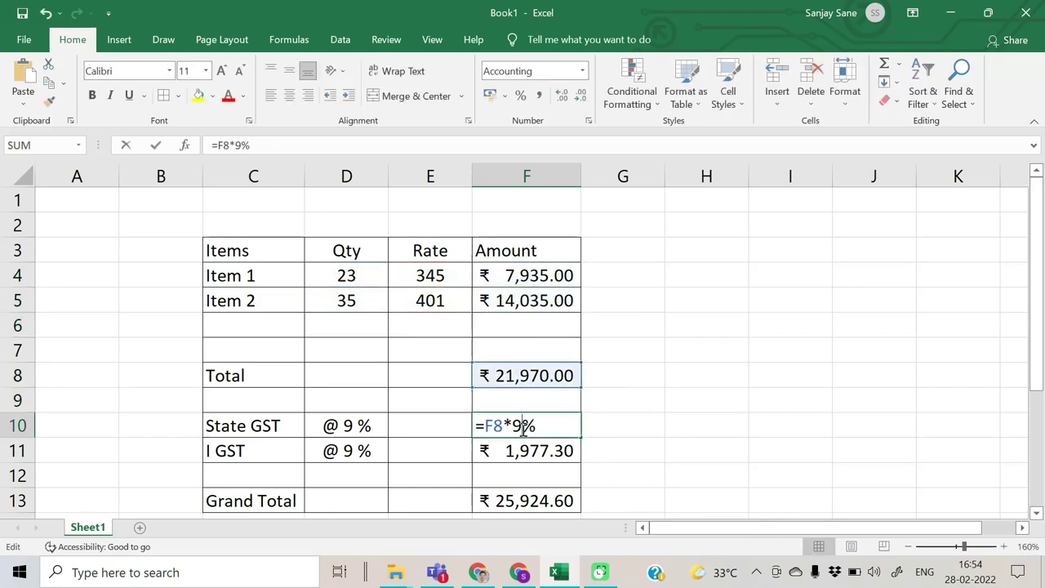
key(Return)
double_click(529, 442)
key(Return)
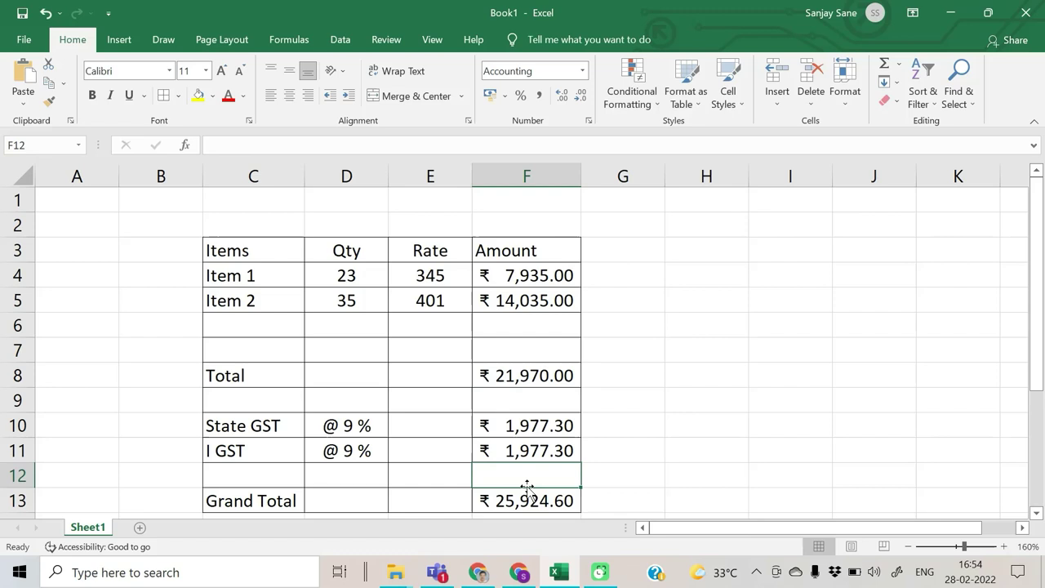
double_click(527, 497)
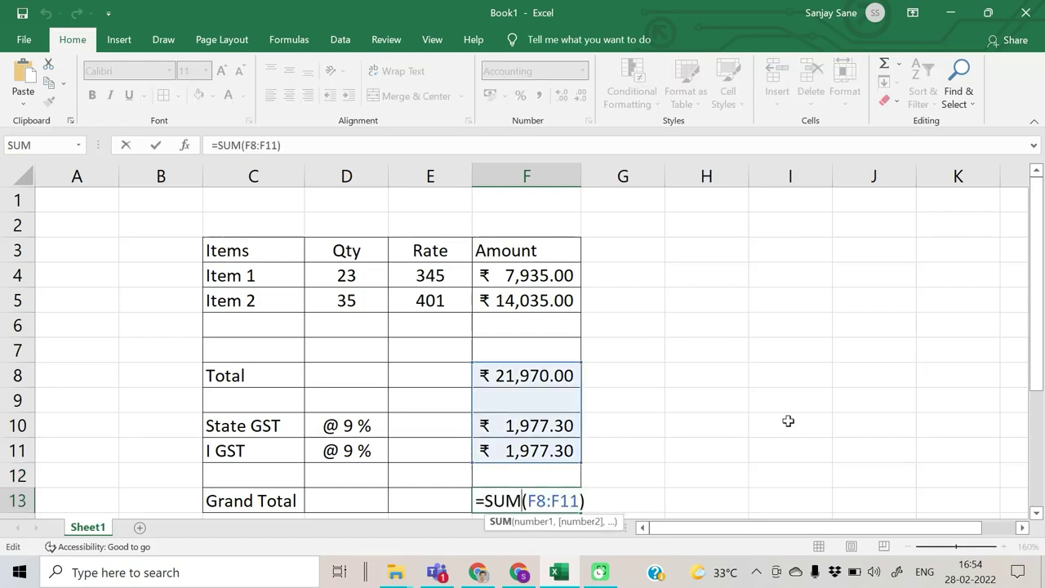
key(Return)
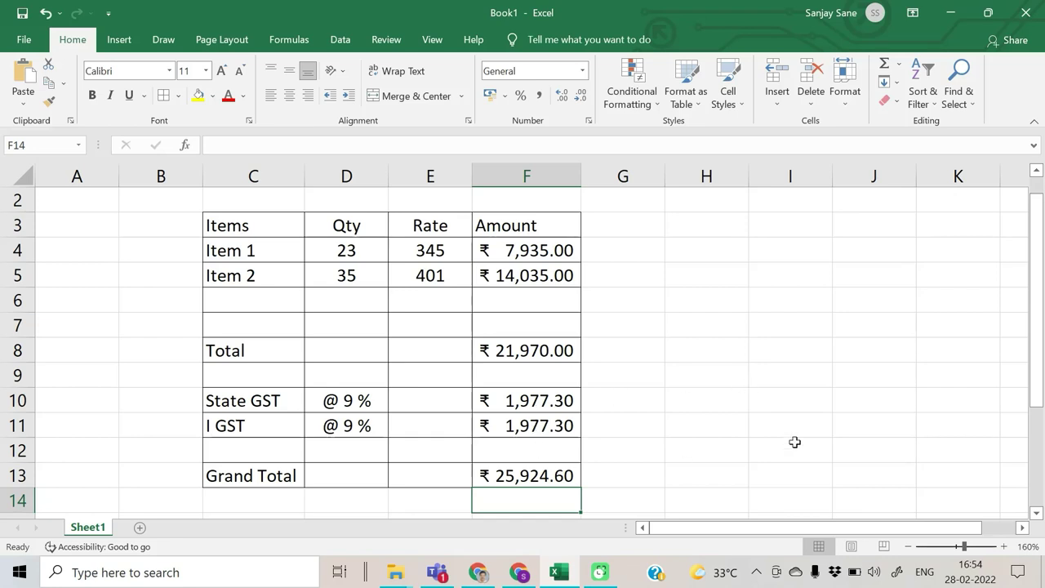
- Review the rates 345 and 401 in E4 and E5, then select Grand Total cell F13
click(569, 467)
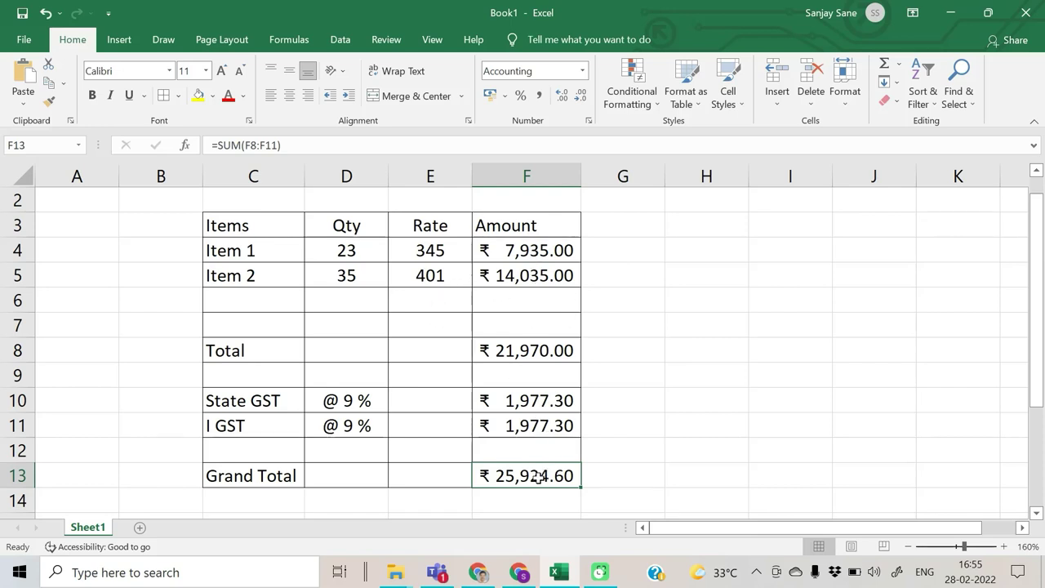
click(443, 250)
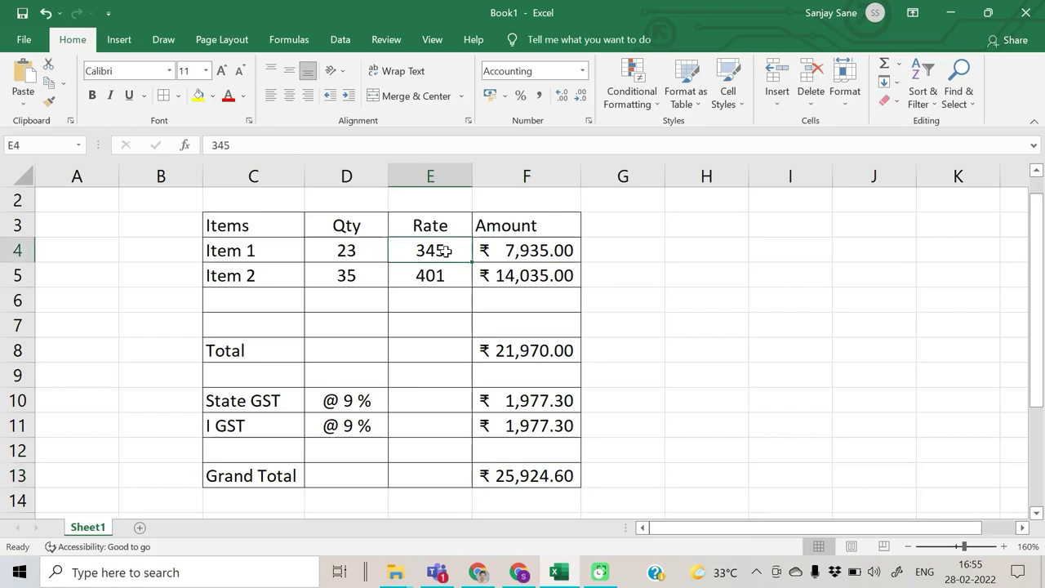
click(444, 274)
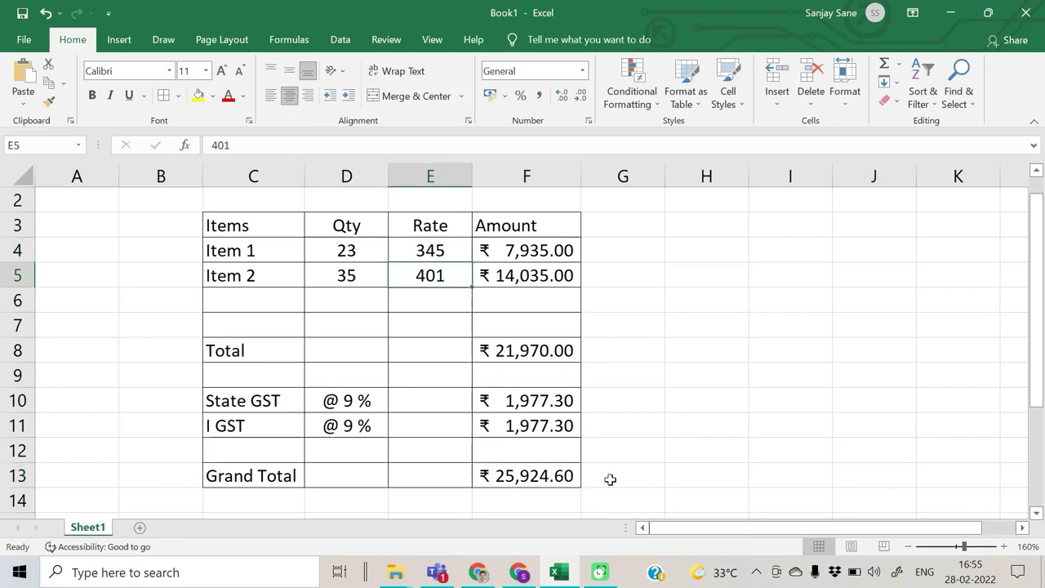
click(441, 247)
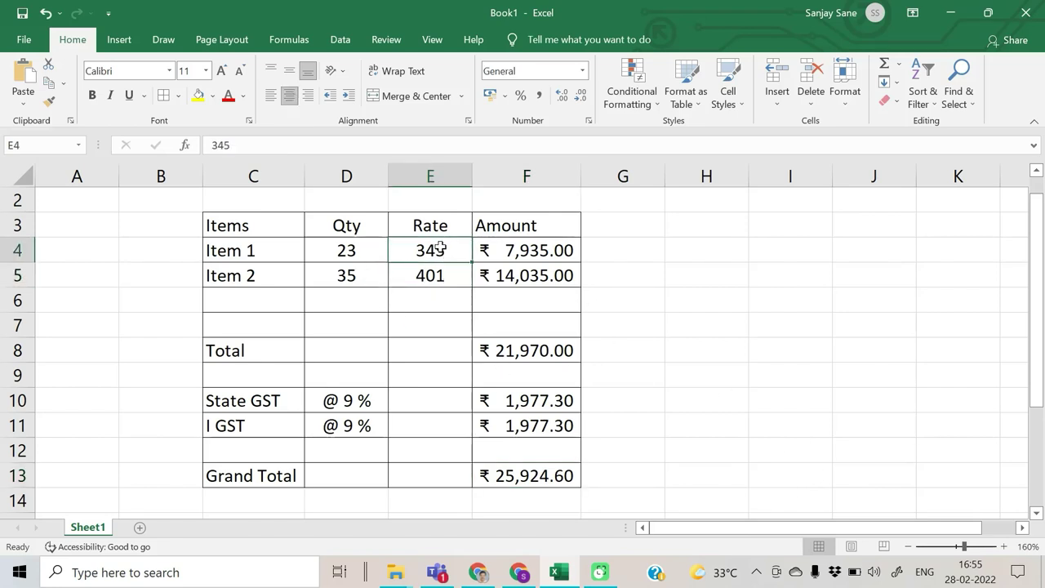
click(423, 271)
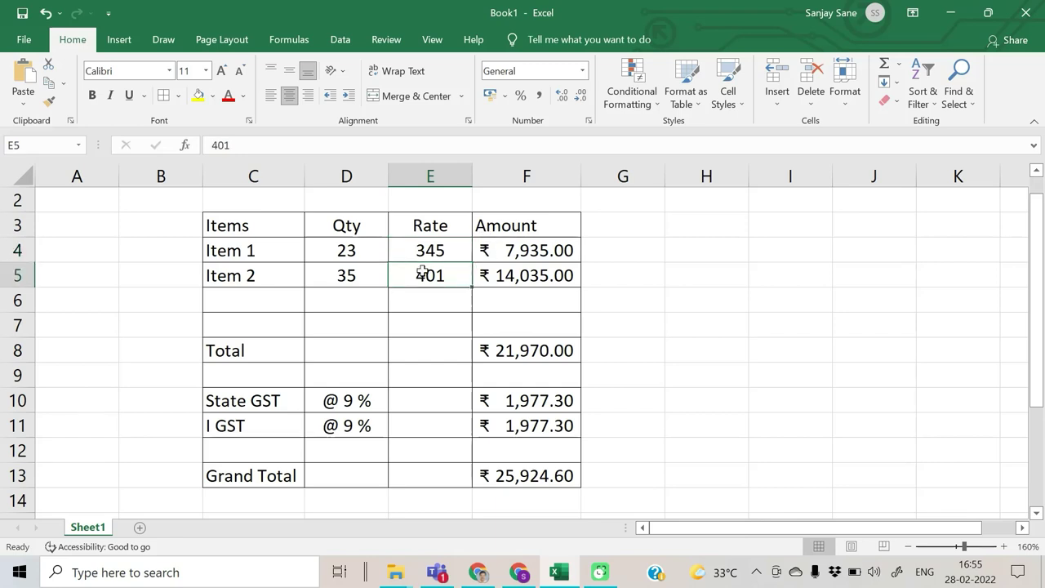
click(520, 480)
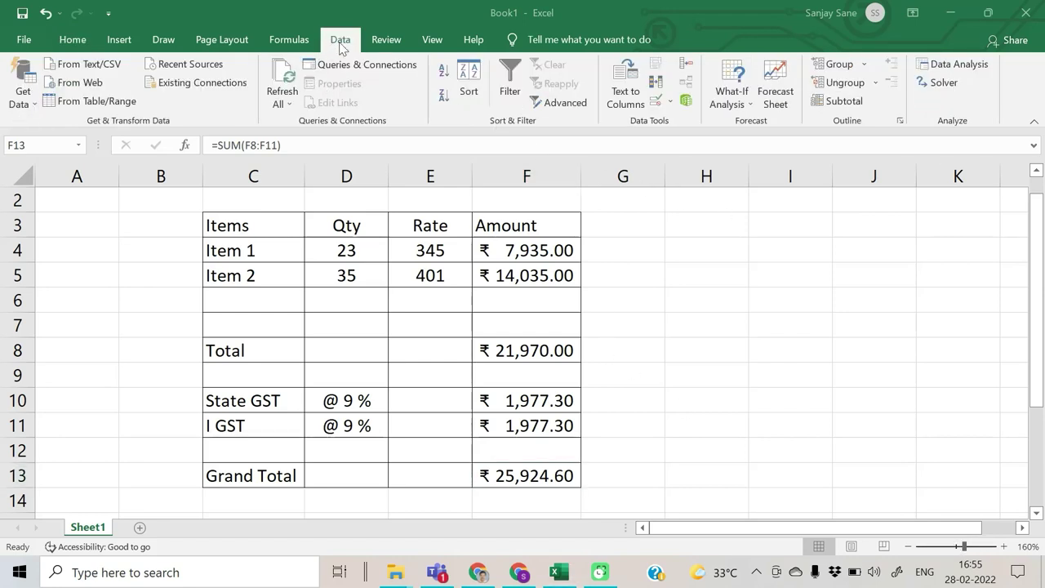
- Launch Goal Seek from What-If Analysis with F13 as the cell to set
click(733, 105)
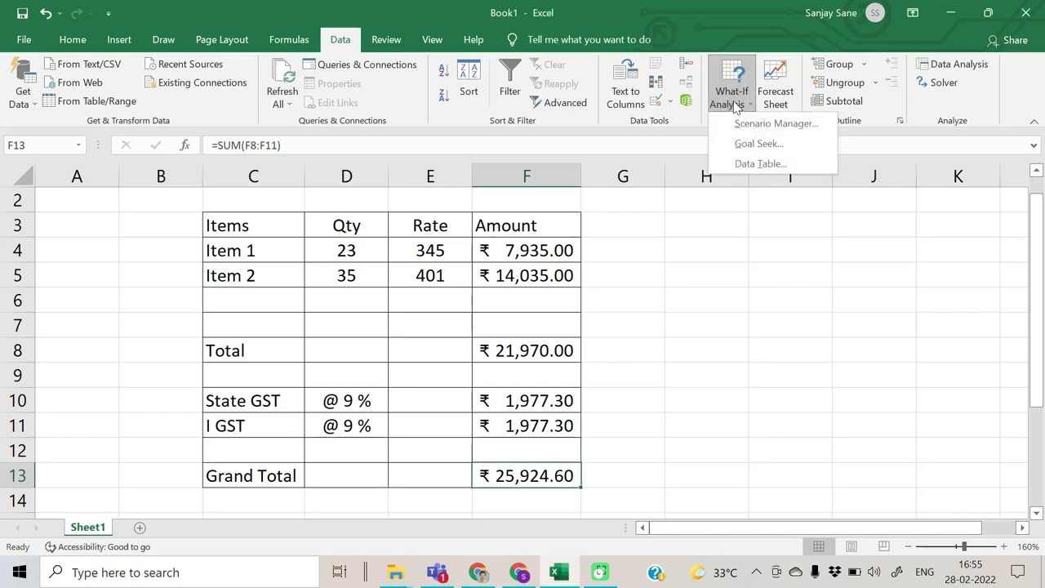
click(755, 144)
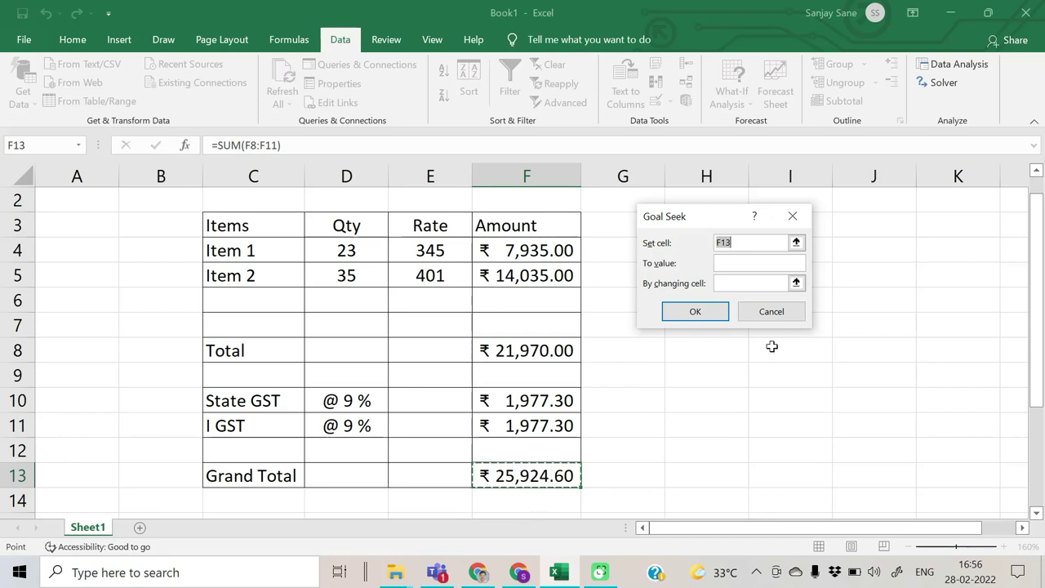
- Enter 24000 as the To value and Item 2's rate $E$5 as the changing cell
click(731, 262)
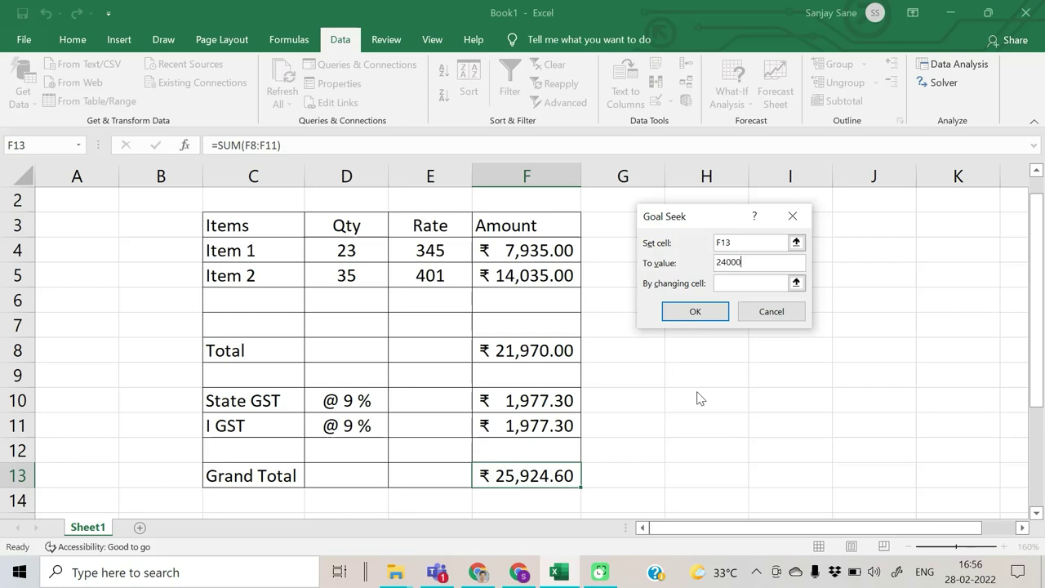
click(724, 282)
click(972, 539)
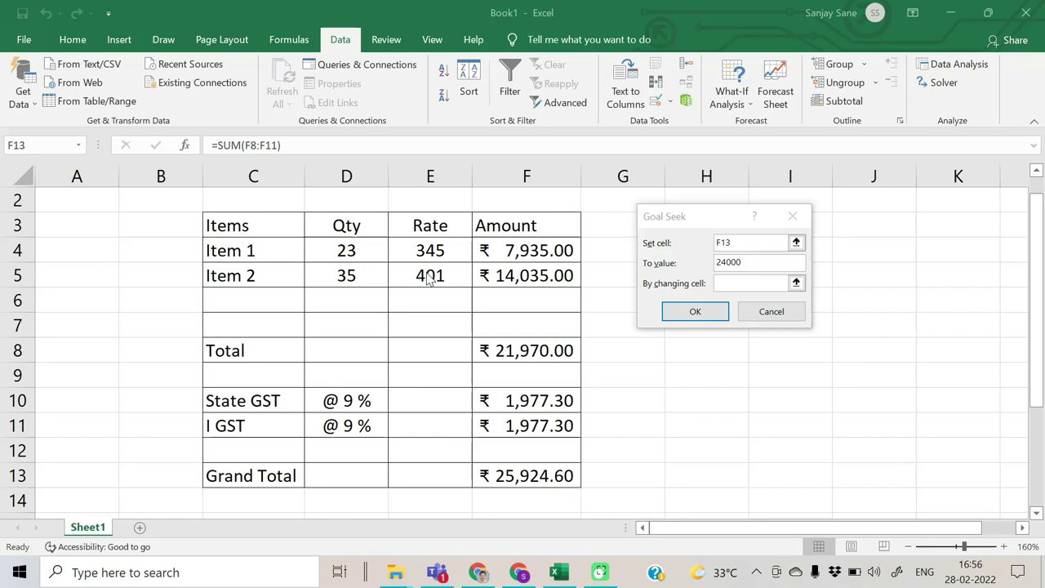
click(731, 282)
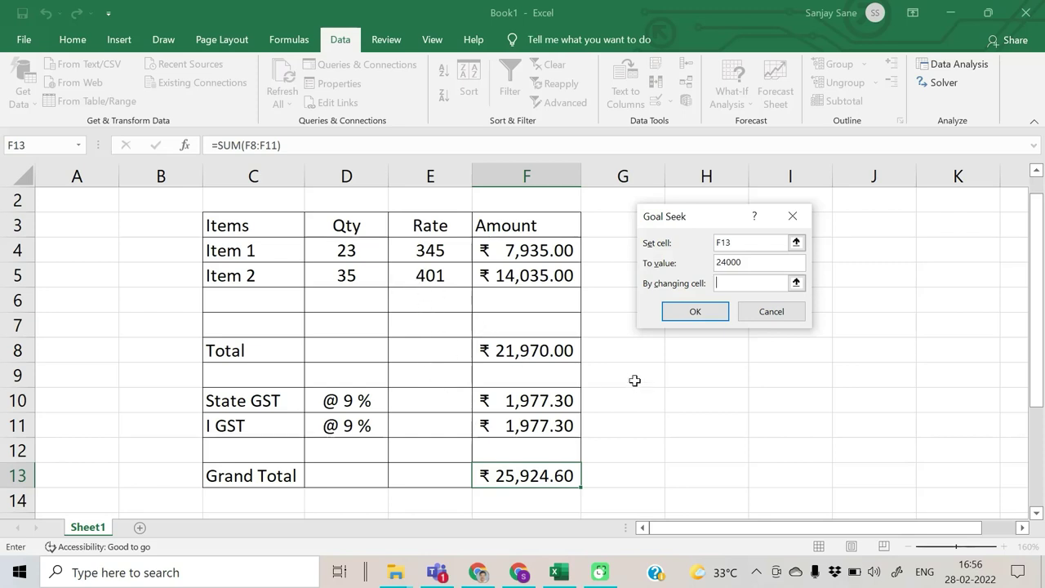
click(430, 275)
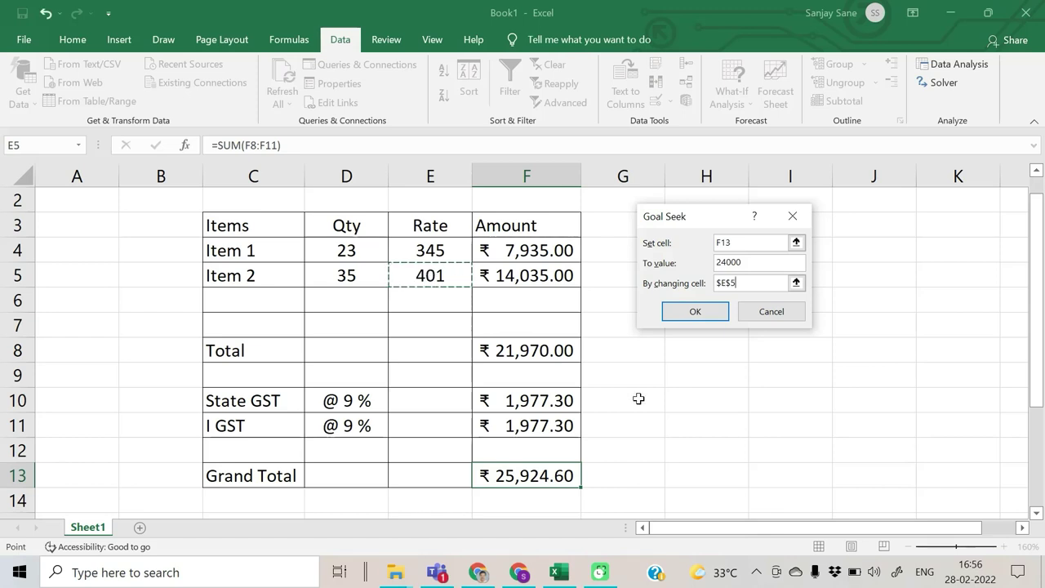
- Run the Goal Seek, changing Item 2's rate to 354.4 for a ₹24,000.00 Grand Total
click(688, 315)
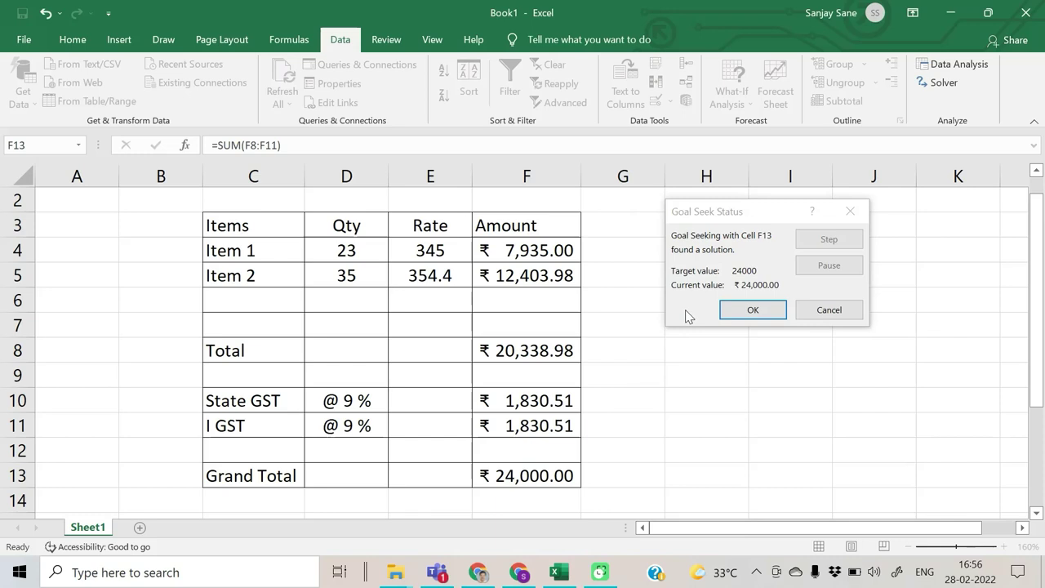